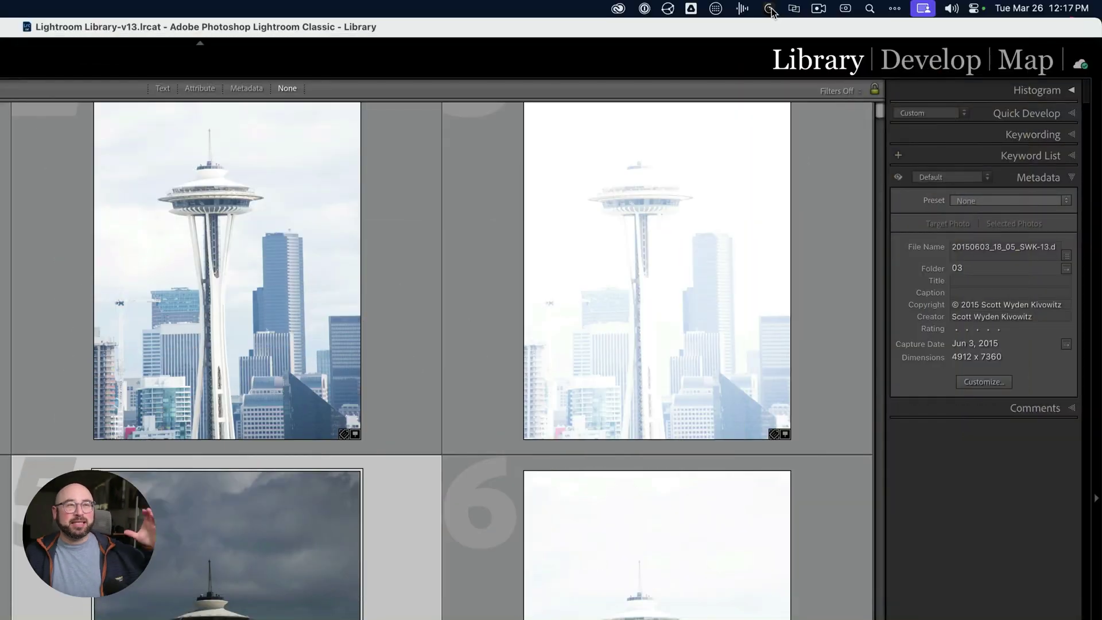
# Open Peakto Search from the menu bar to check that Lightroom Library-v13 is indexed (422,501 images).
pyautogui.click(770, 10)
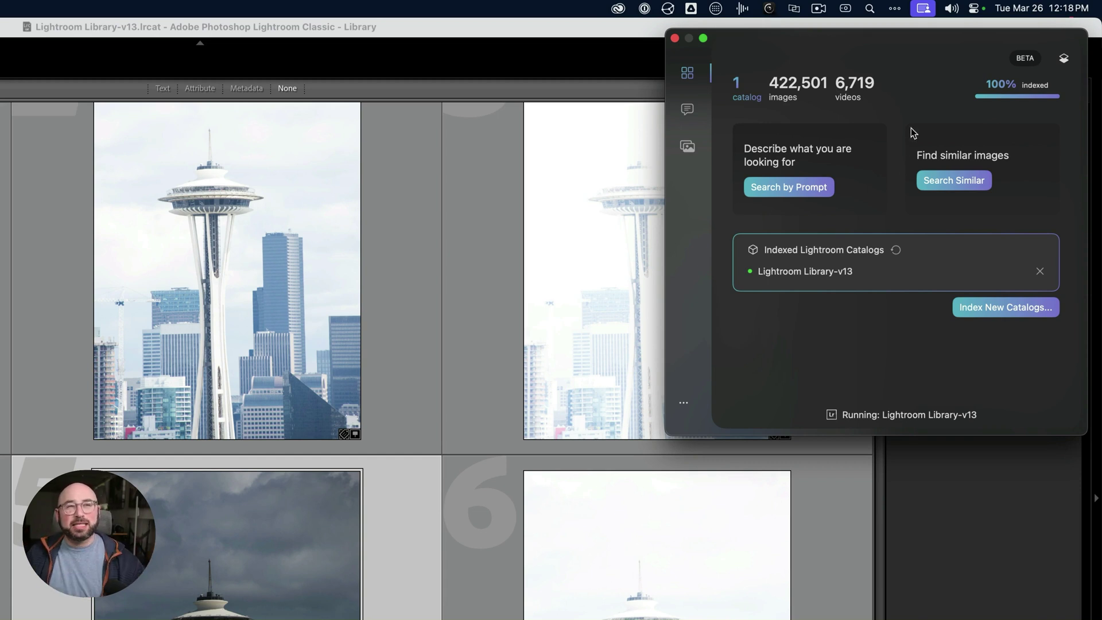
# Review the Peakto Search plugin preferences and go back to the catalog overview.
pyautogui.click(684, 400)
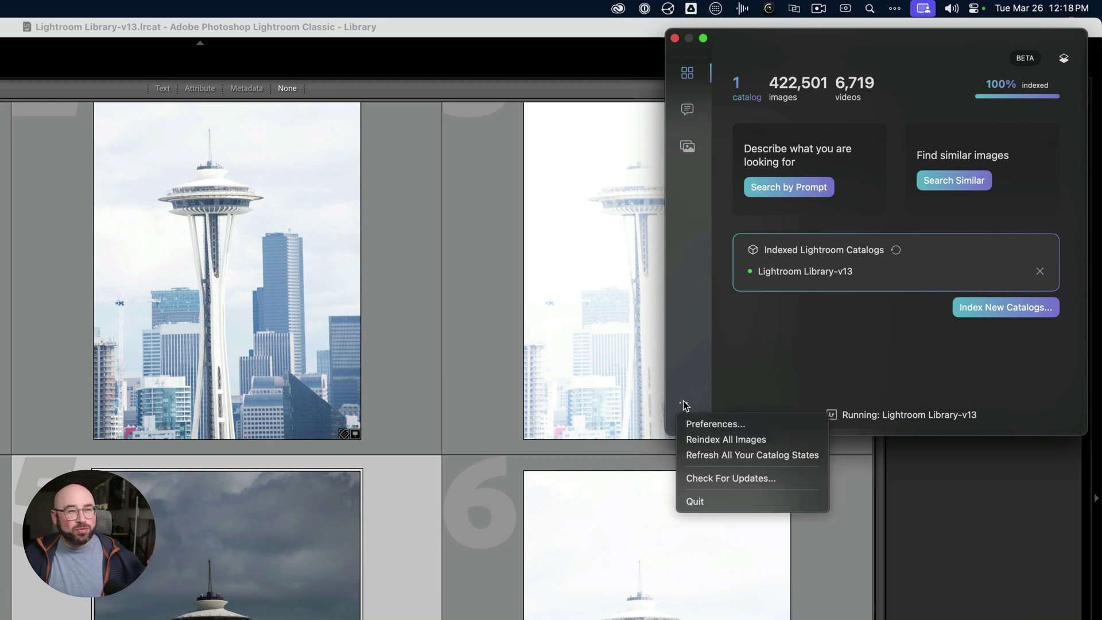
pyautogui.click(699, 424)
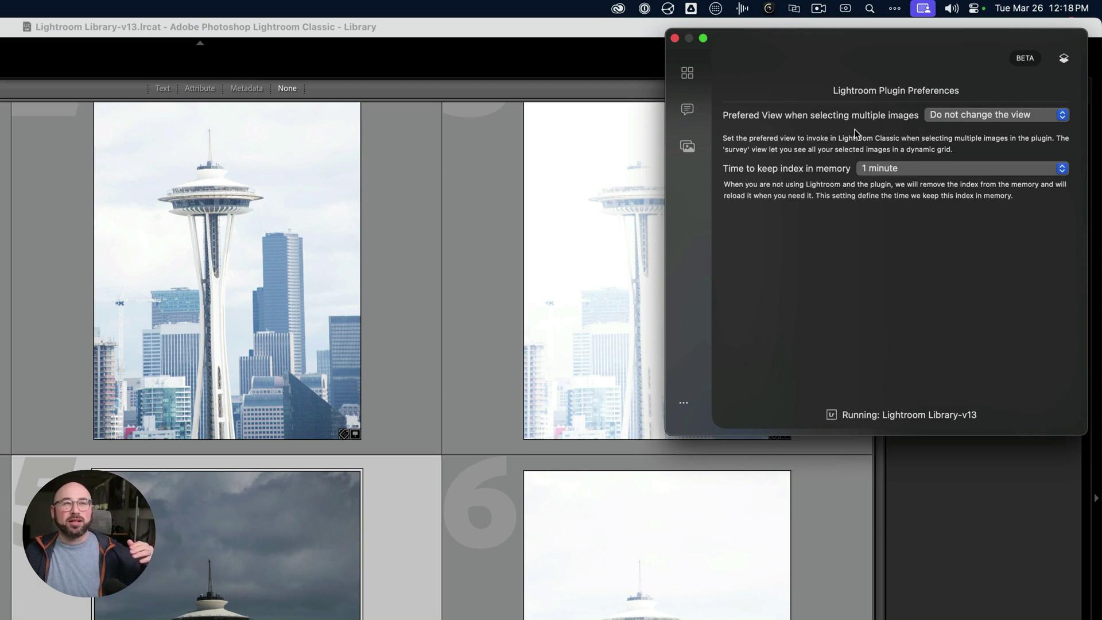
pyautogui.click(685, 404)
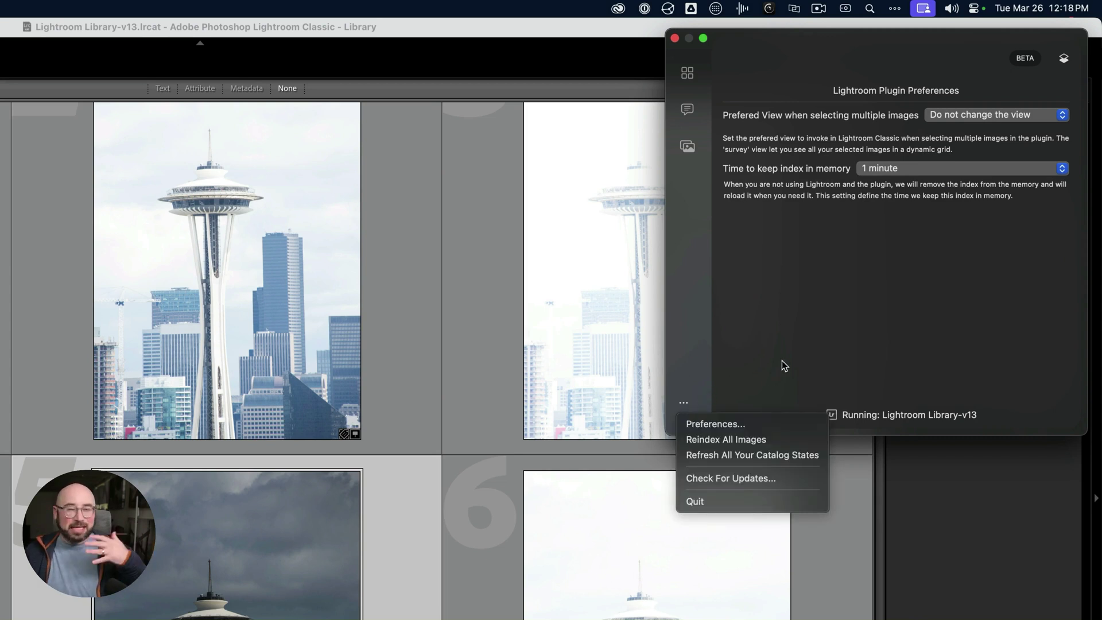
pyautogui.click(692, 74)
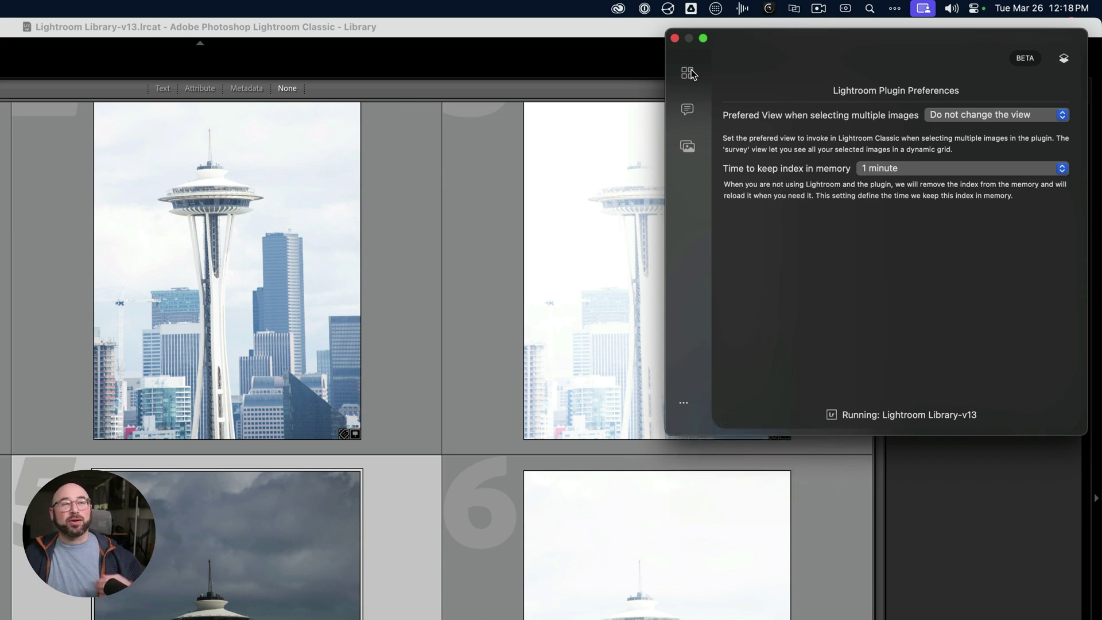
pyautogui.click(691, 73)
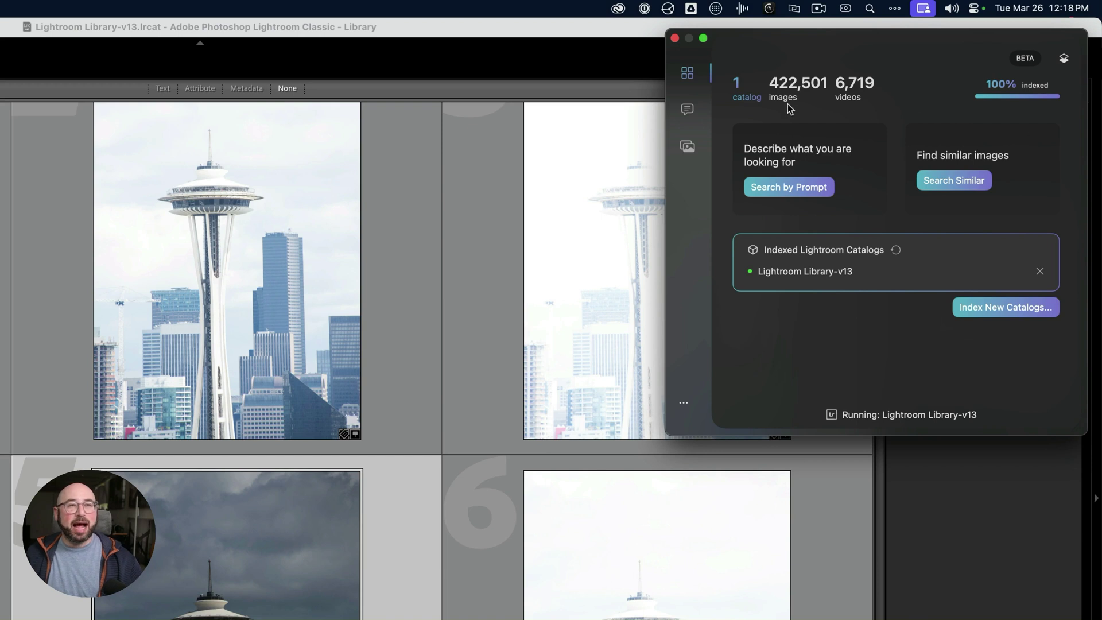
# Look through the prompt and similar-image views, then close the Peakto panel.
pyautogui.click(689, 109)
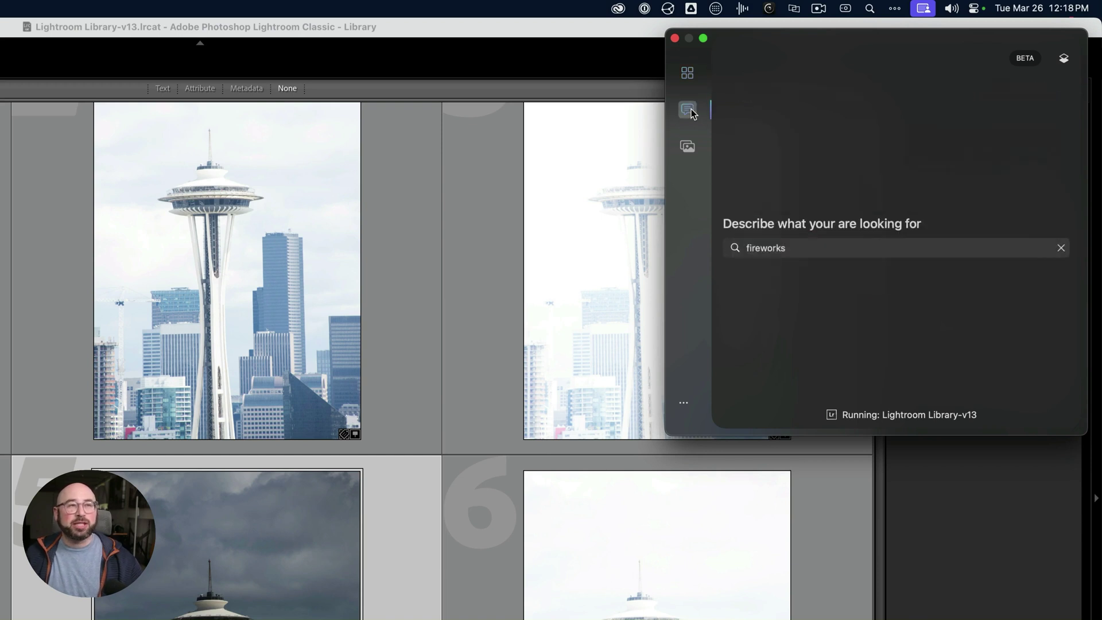
pyautogui.click(688, 149)
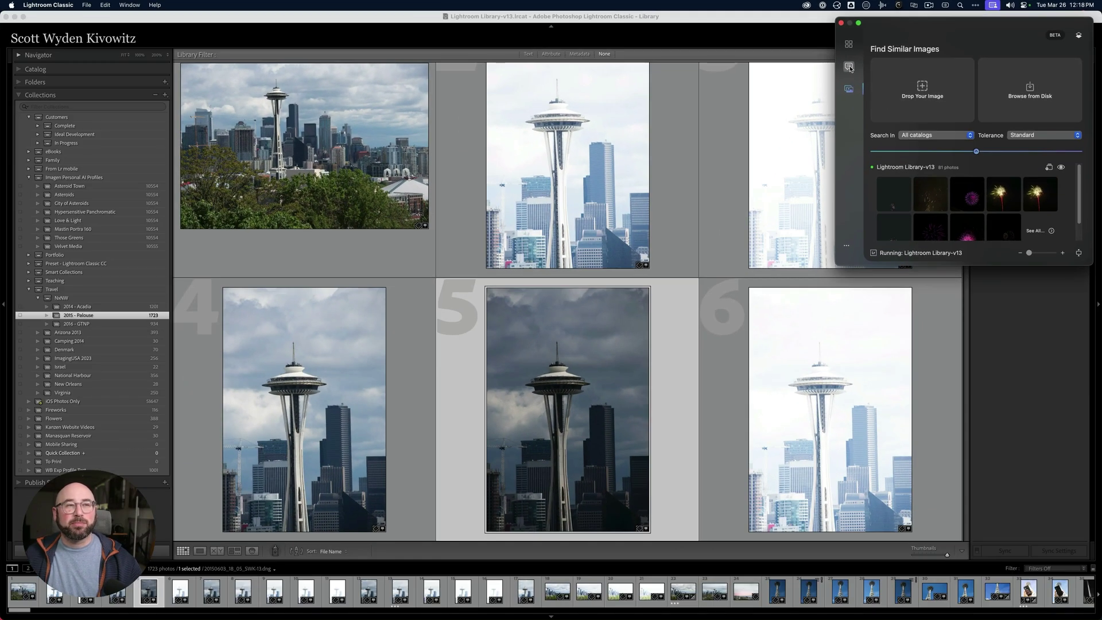
pyautogui.click(784, 83)
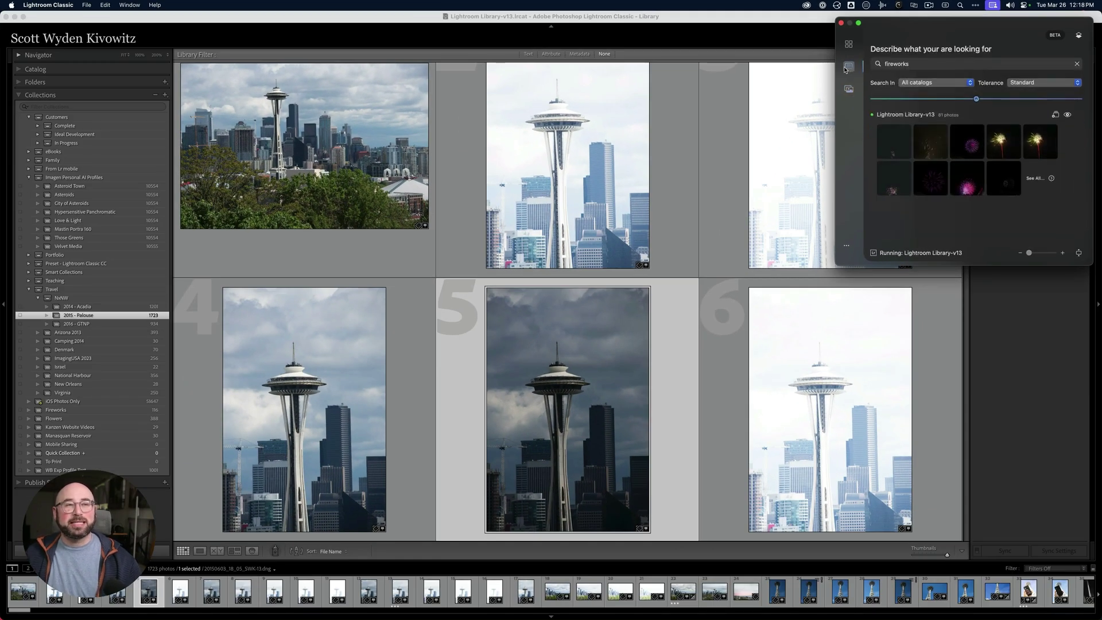
pyautogui.click(848, 44)
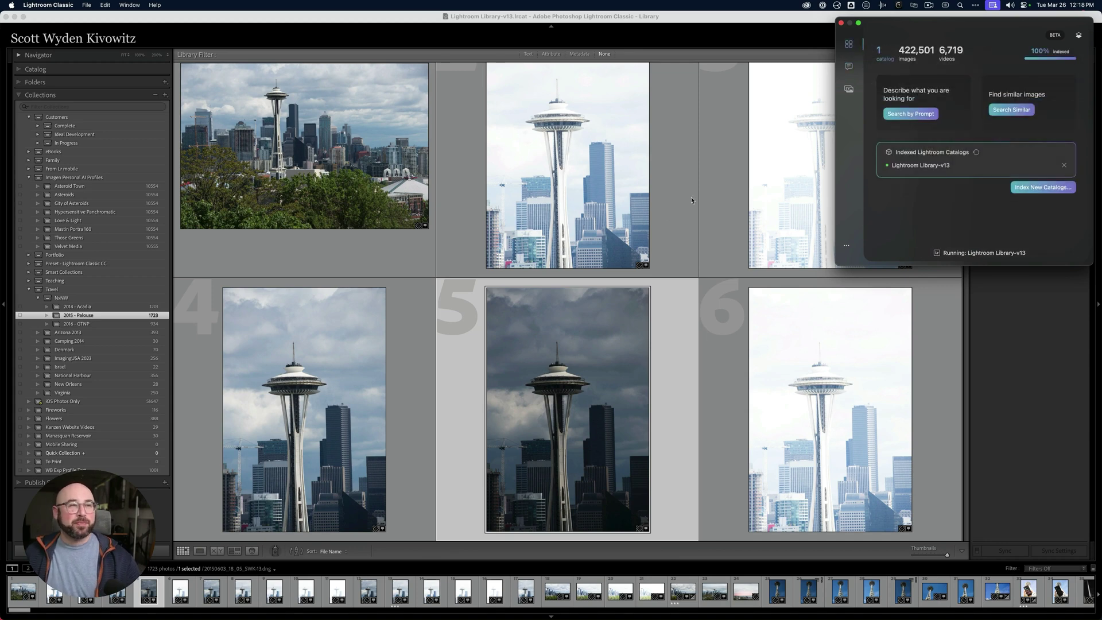
pyautogui.click(630, 293)
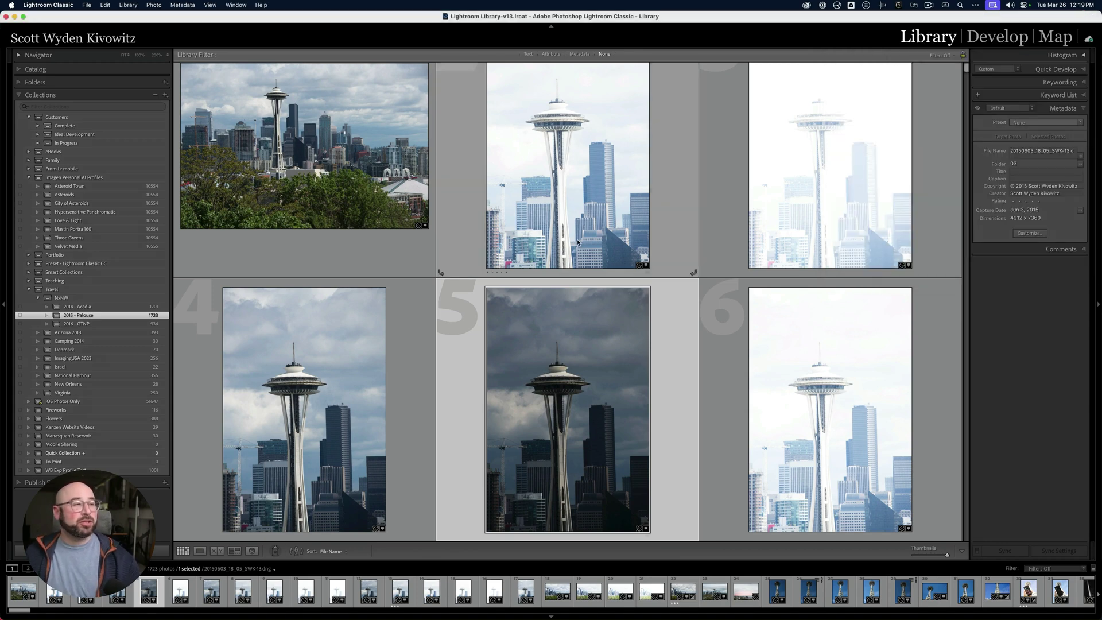
# Run Search Similar Images from Plug-in Extras on the stormy Space Needle photo.
pyautogui.click(94, 6)
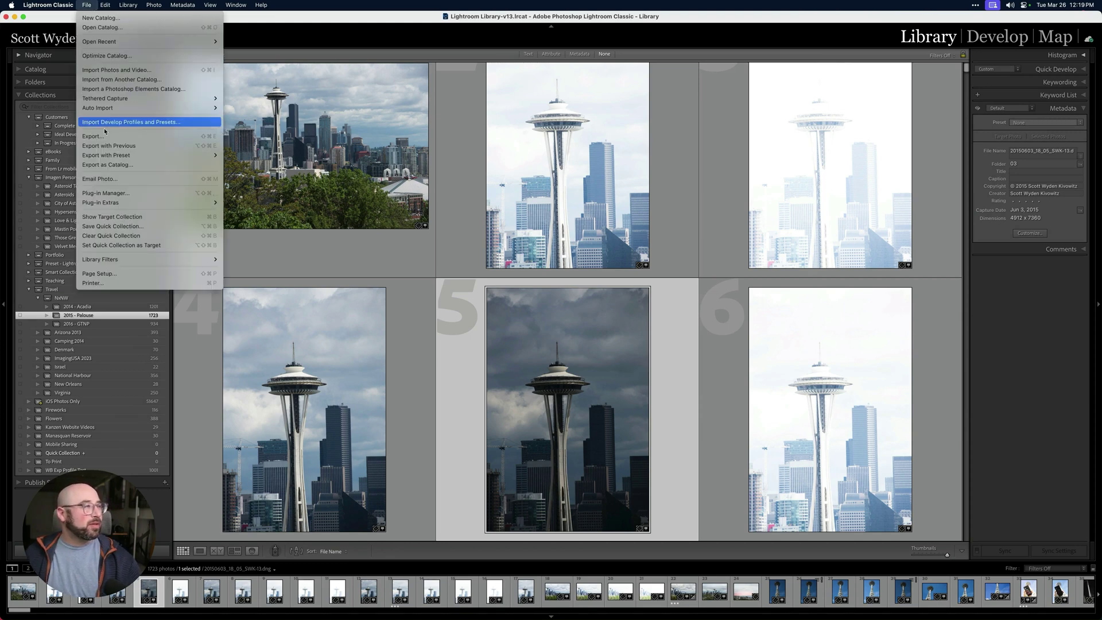
pyautogui.moveTo(147, 203)
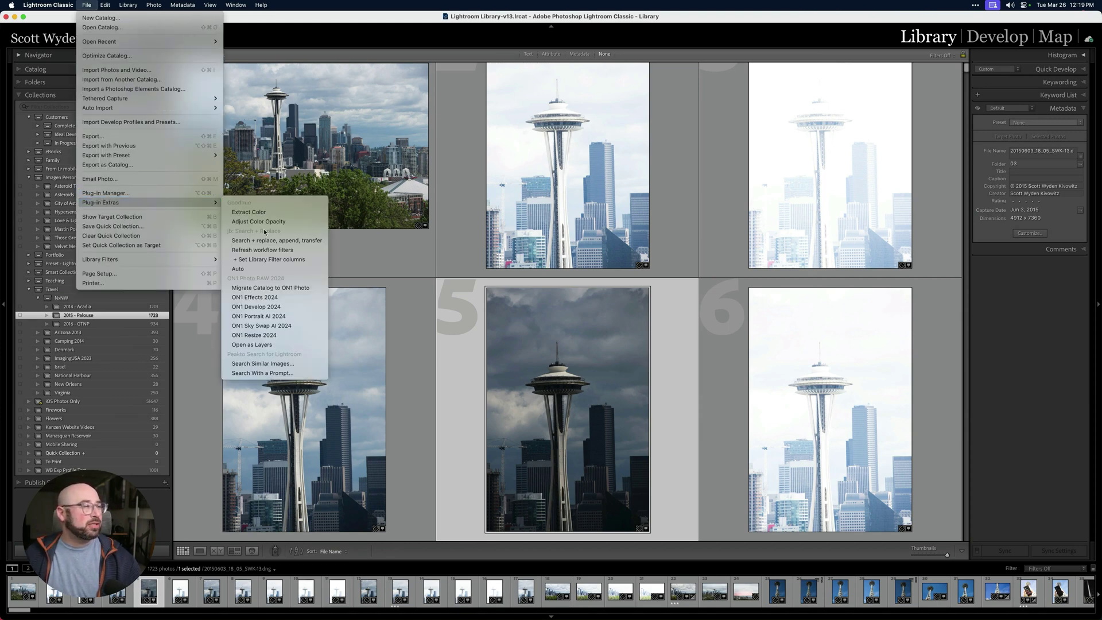
pyautogui.click(262, 365)
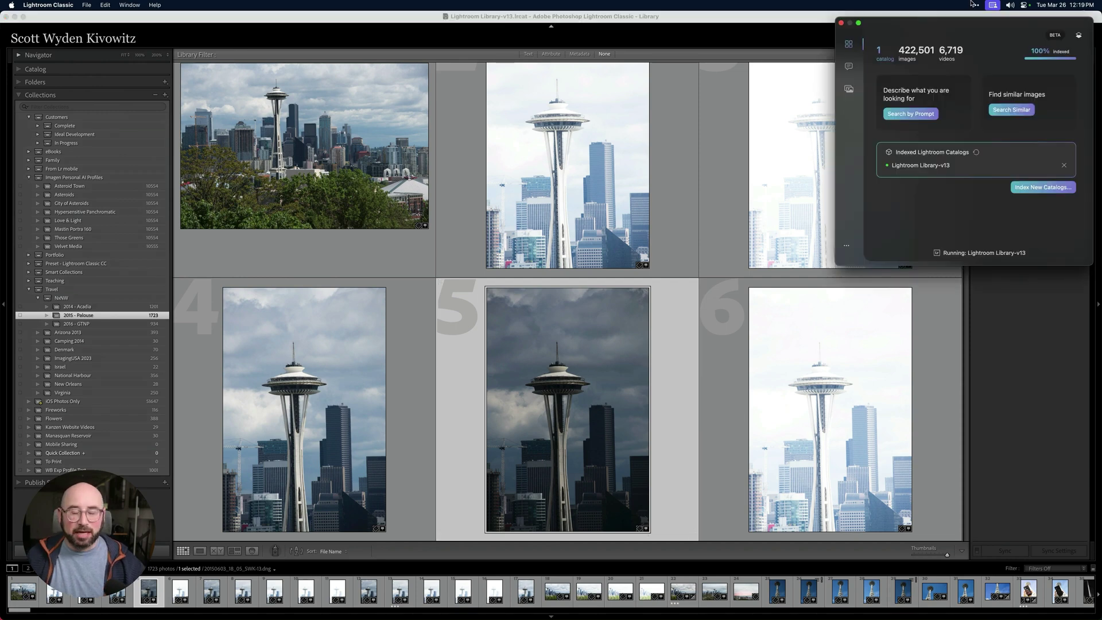
pyautogui.click(1010, 109)
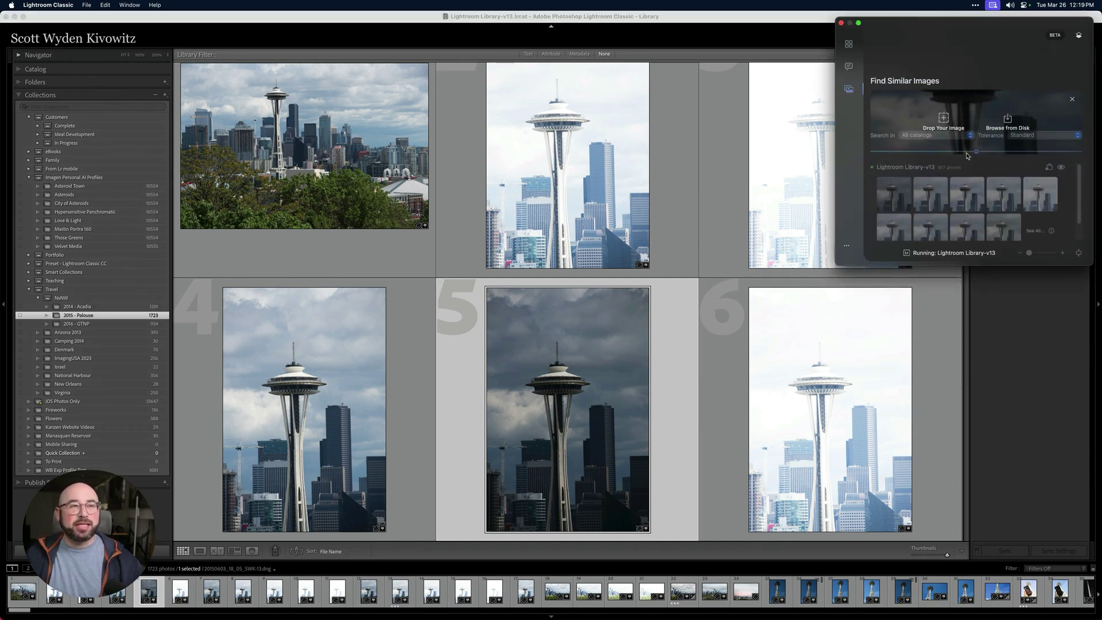
# Show and scroll through all 617 similar photos, then go back to the fireworks search.
pyautogui.moveTo(1081, 175); pyautogui.dragTo(1081, 191)
pyautogui.scroll(2, 1081, 190)
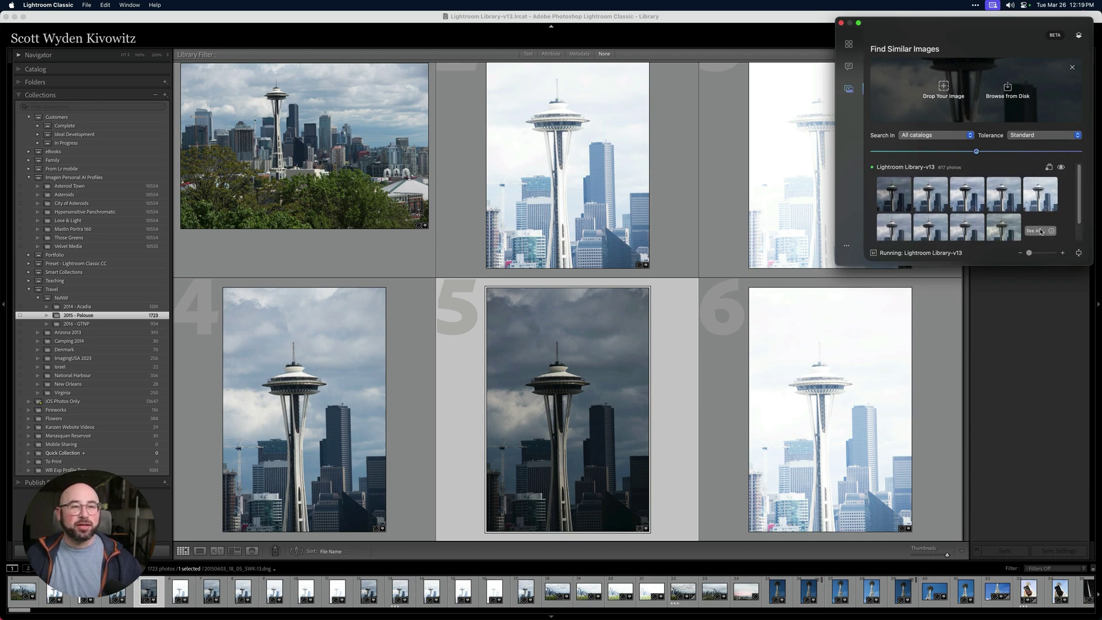
pyautogui.click(1041, 231)
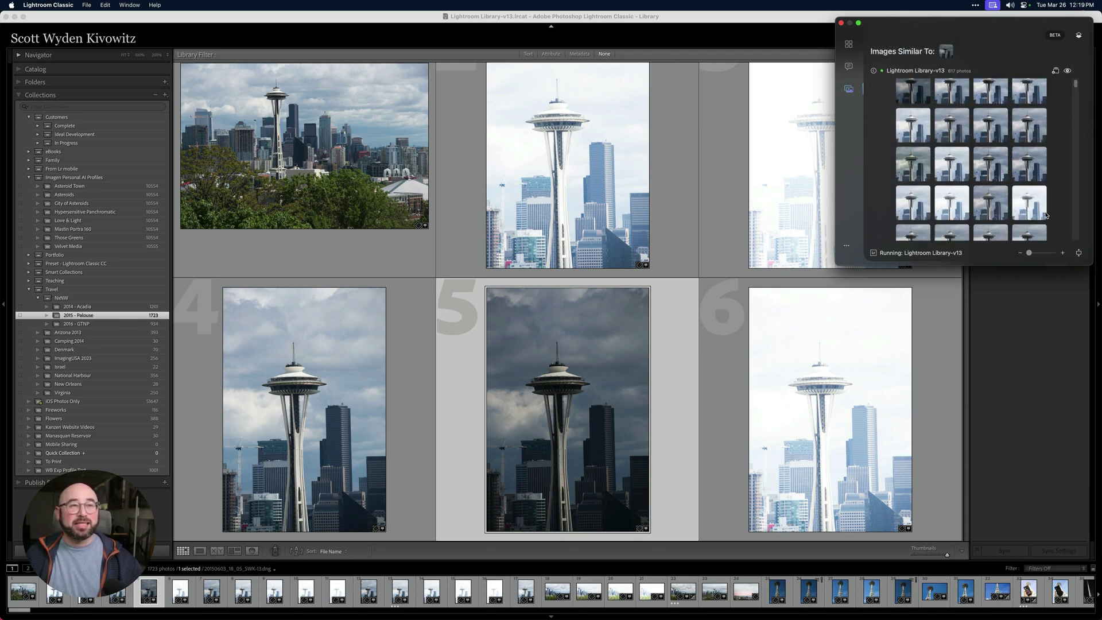
pyautogui.moveTo(1077, 85); pyautogui.dragTo(1076, 105)
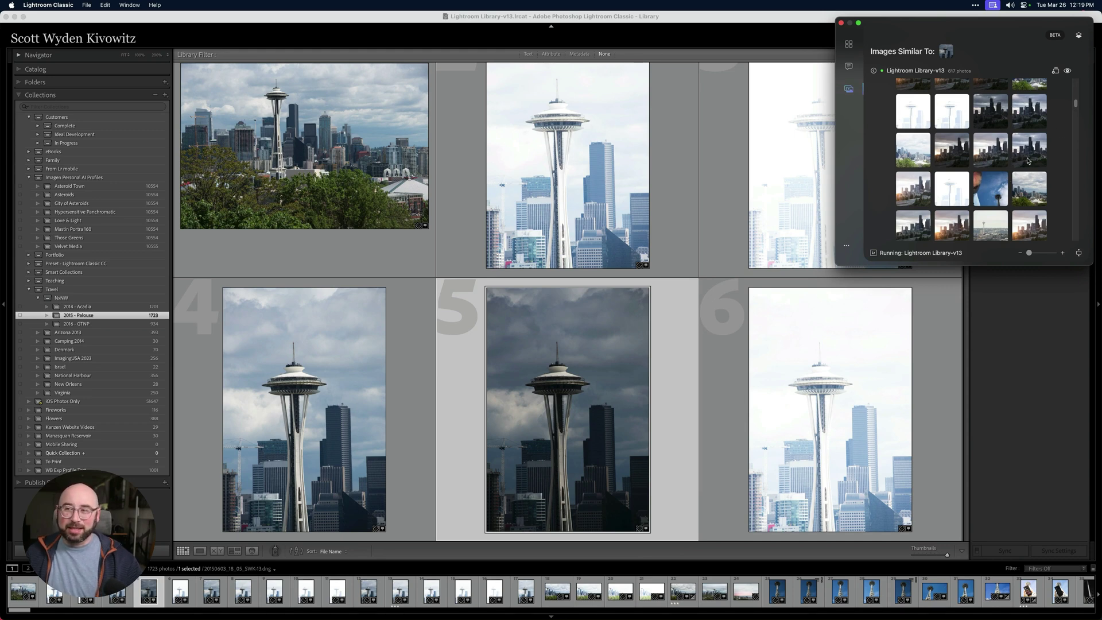
pyautogui.moveTo(1076, 105); pyautogui.dragTo(1077, 155)
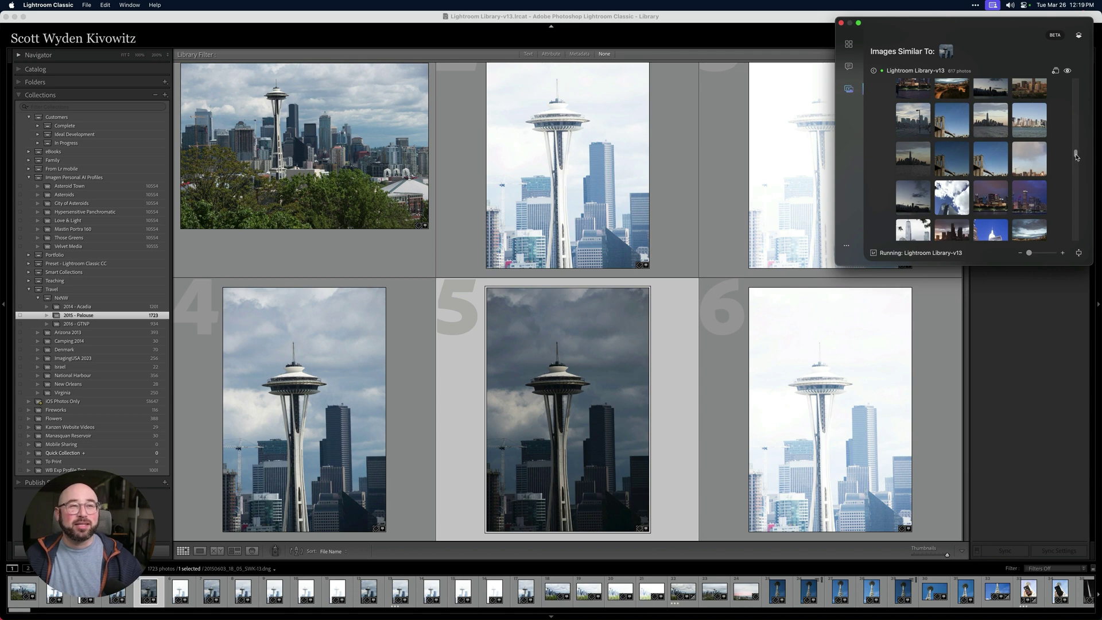
pyautogui.scroll(5, 1077, 156)
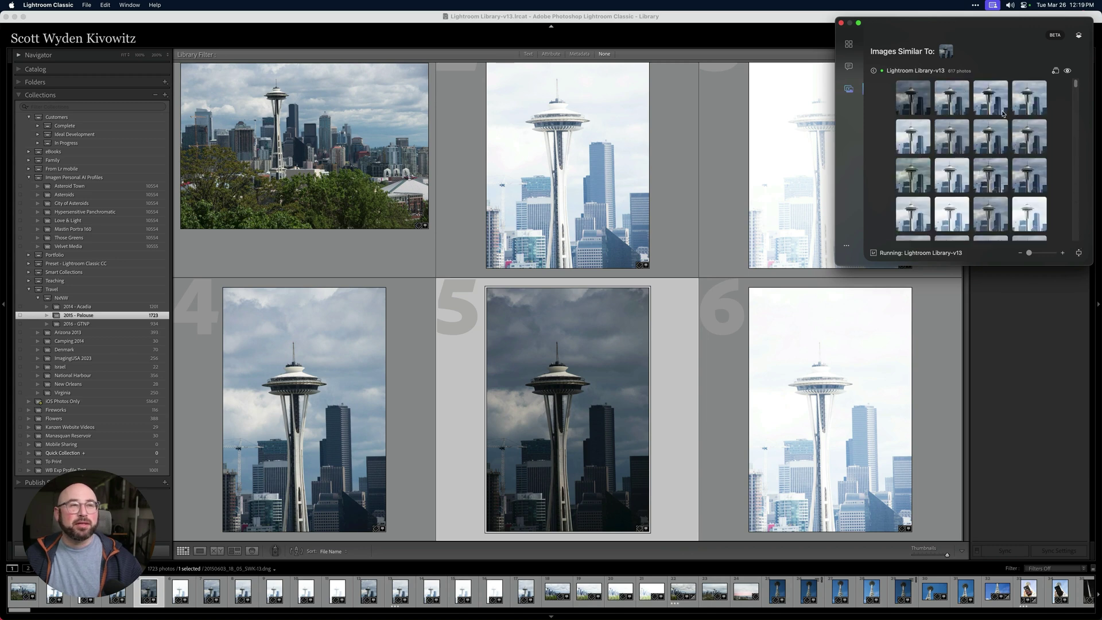
pyautogui.click(849, 67)
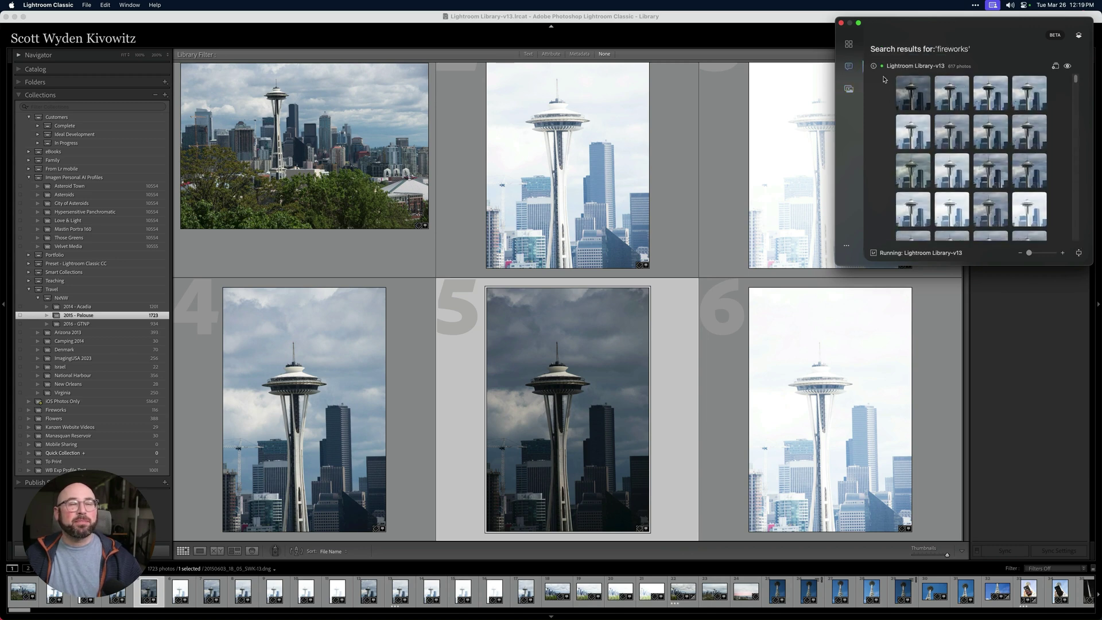
# Rerun the fireworks prompt search with matching tolerance set to Close.
pyautogui.scroll(-5, 892, 99)
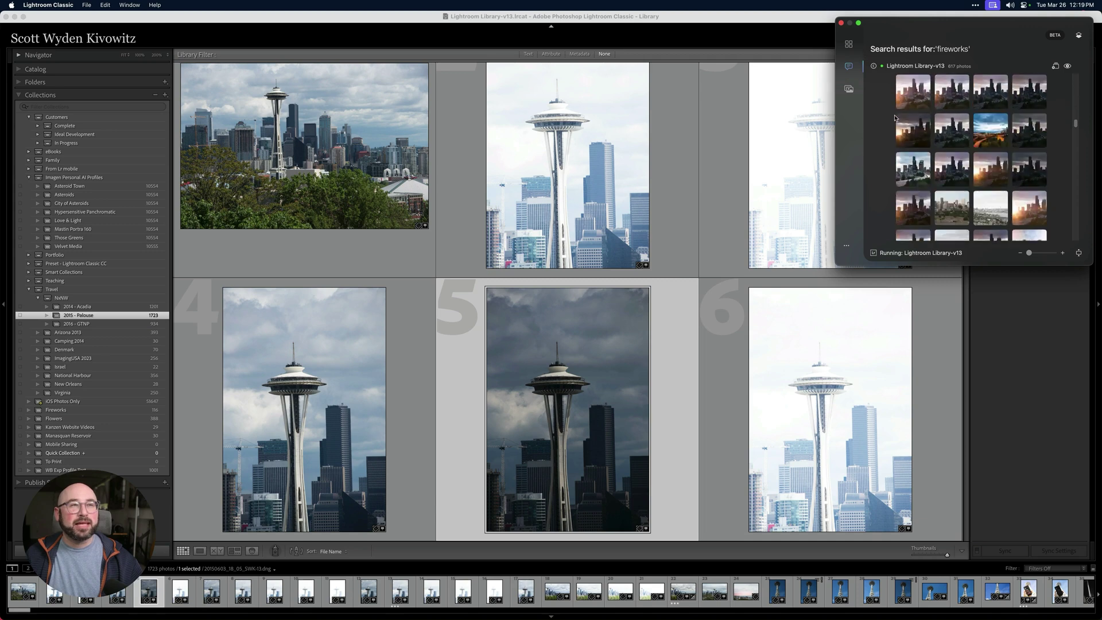
pyautogui.click(849, 44)
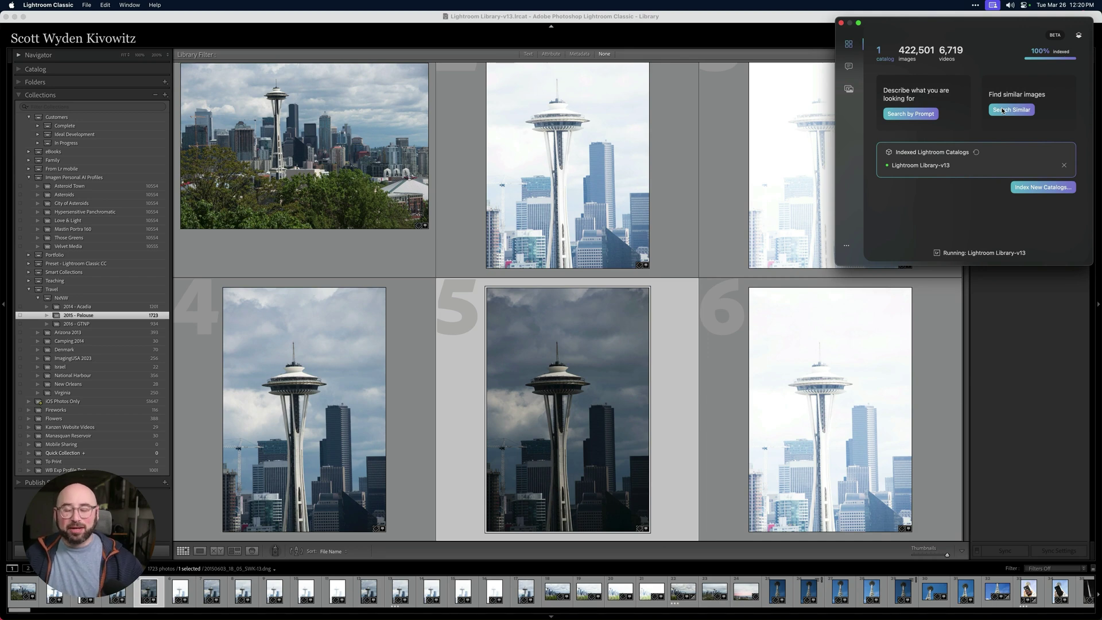
pyautogui.click(930, 114)
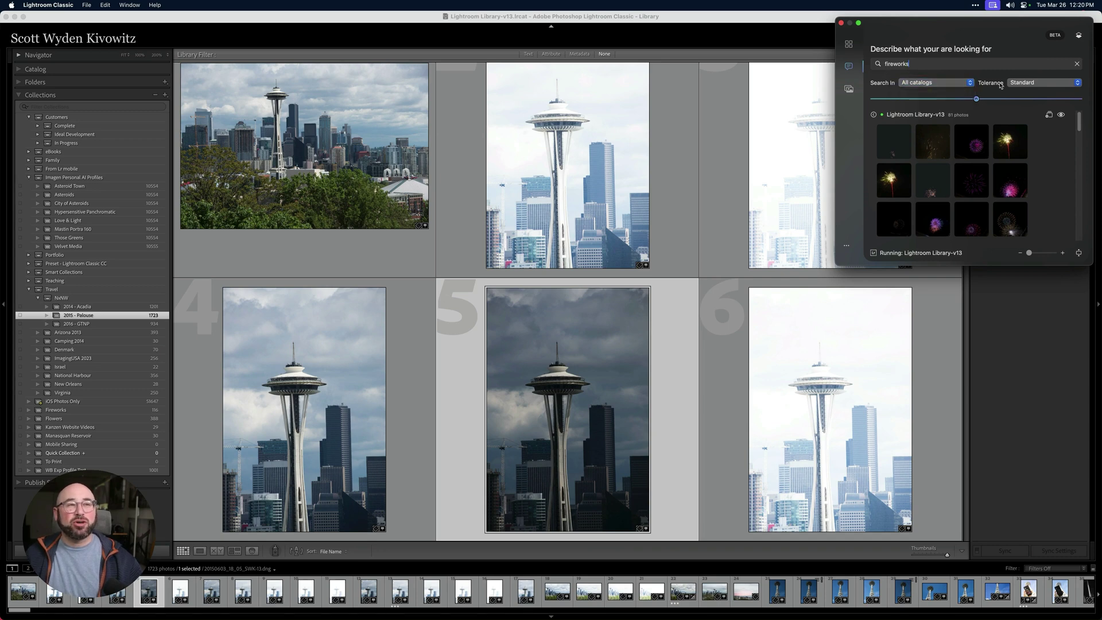
pyautogui.click(1026, 84)
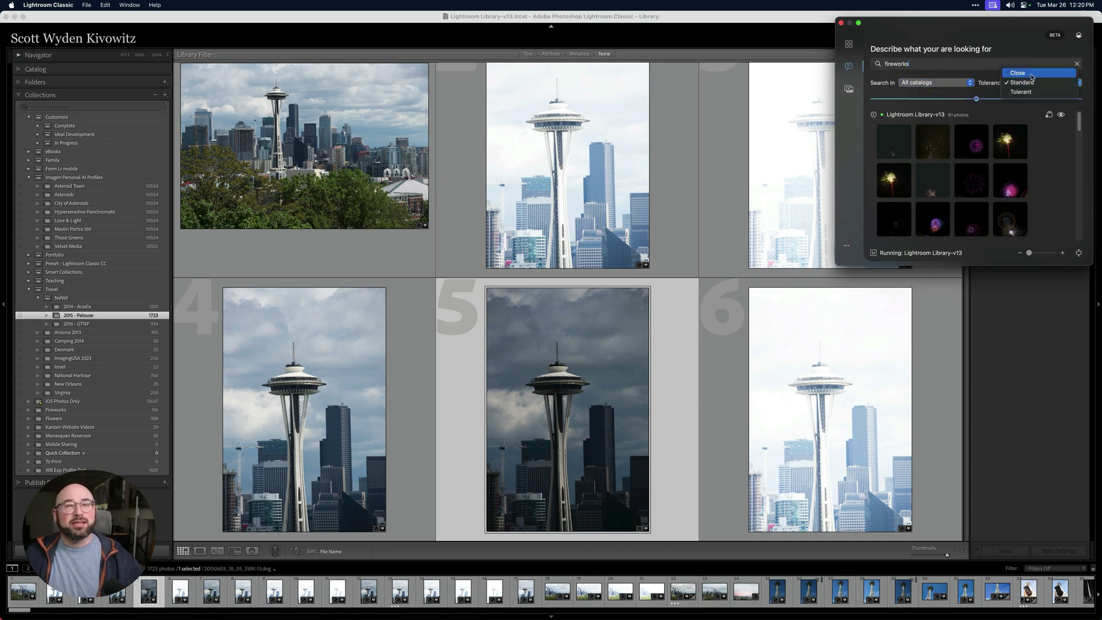
pyautogui.click(1032, 75)
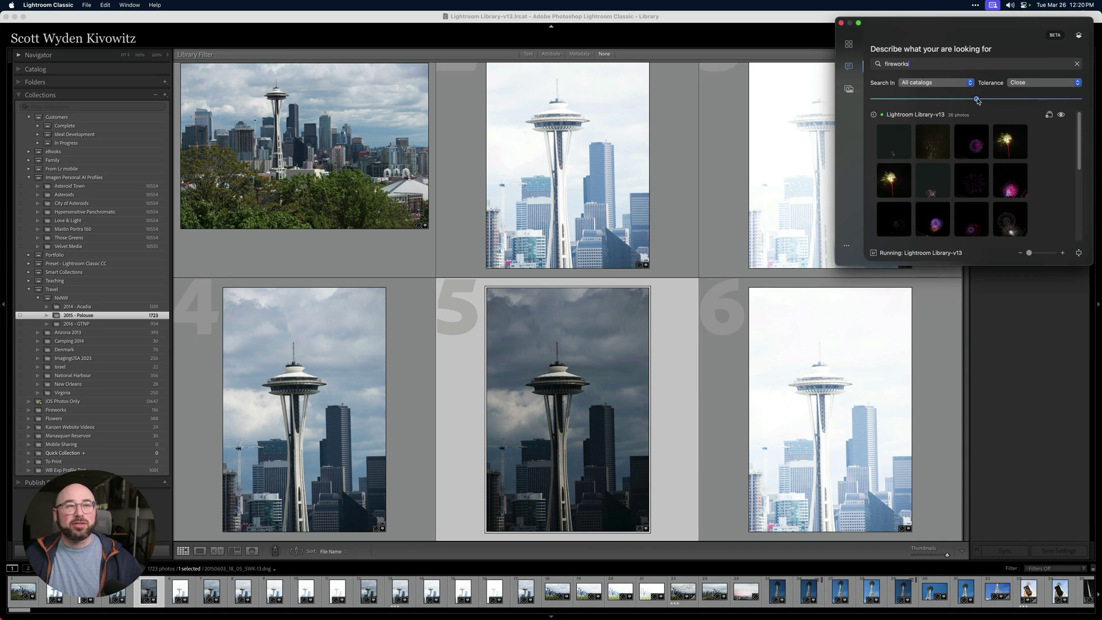
# Loosen the fireworks tolerance to Tolerant, expanding the matches from 26 to 176 photos.
pyautogui.scroll(-3, 976, 101)
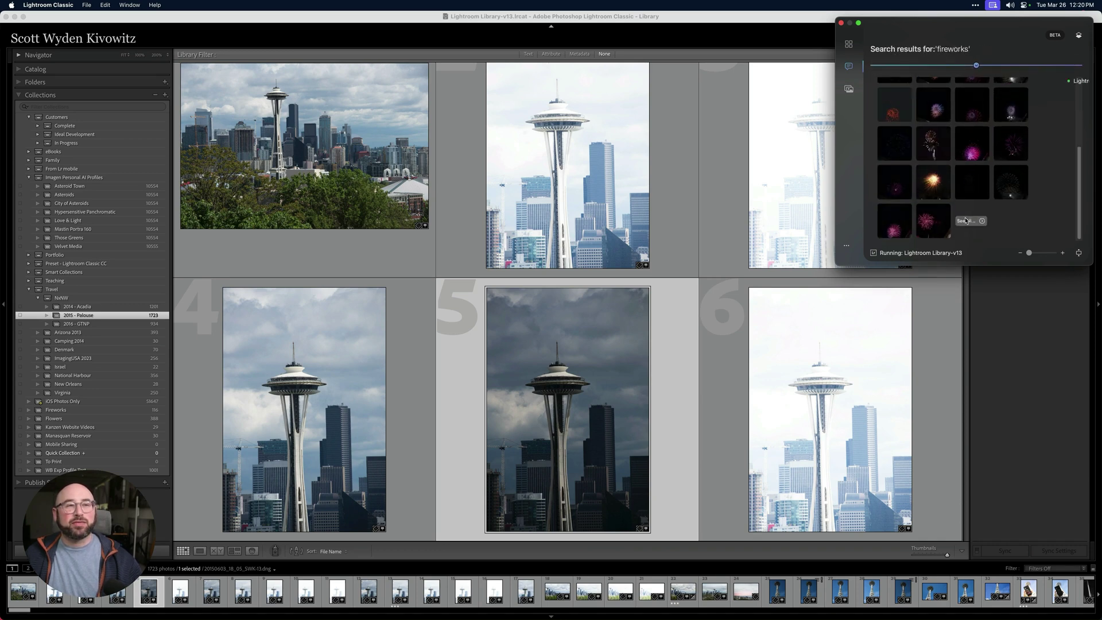
pyautogui.scroll(2, 983, 210)
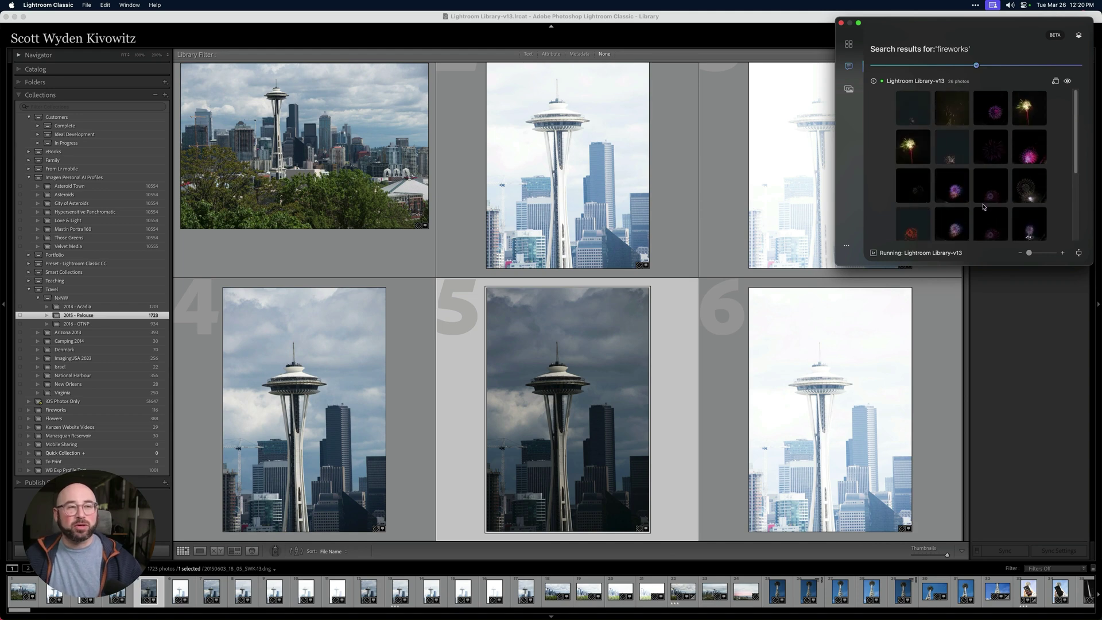
pyautogui.scroll(2, 970, 75)
pyautogui.click(1034, 82)
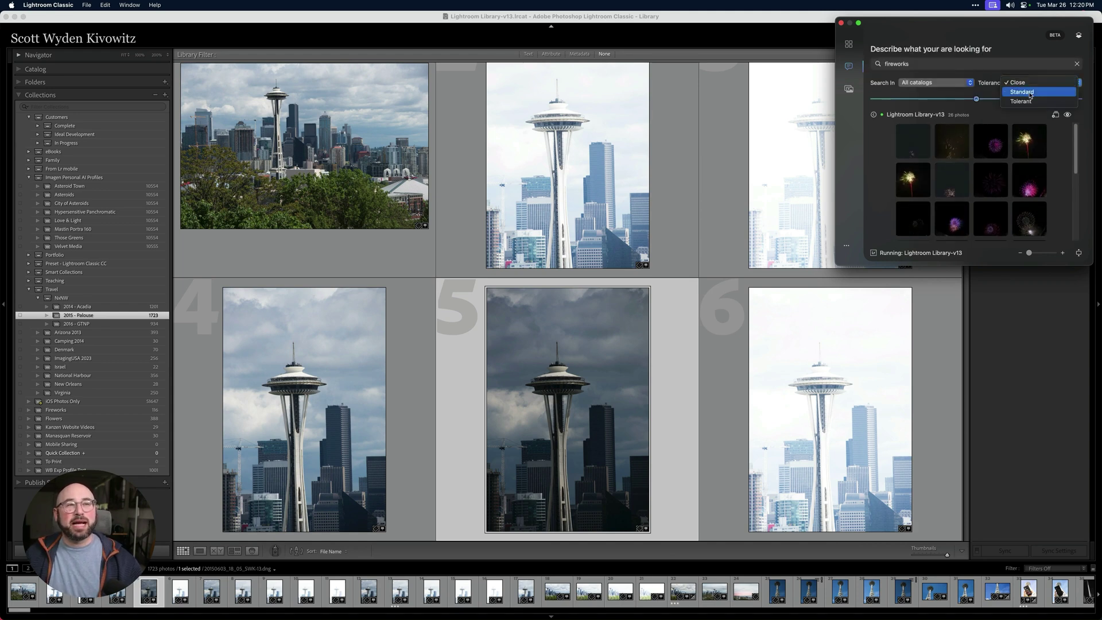
pyautogui.click(1032, 102)
pyautogui.scroll(-3, 979, 152)
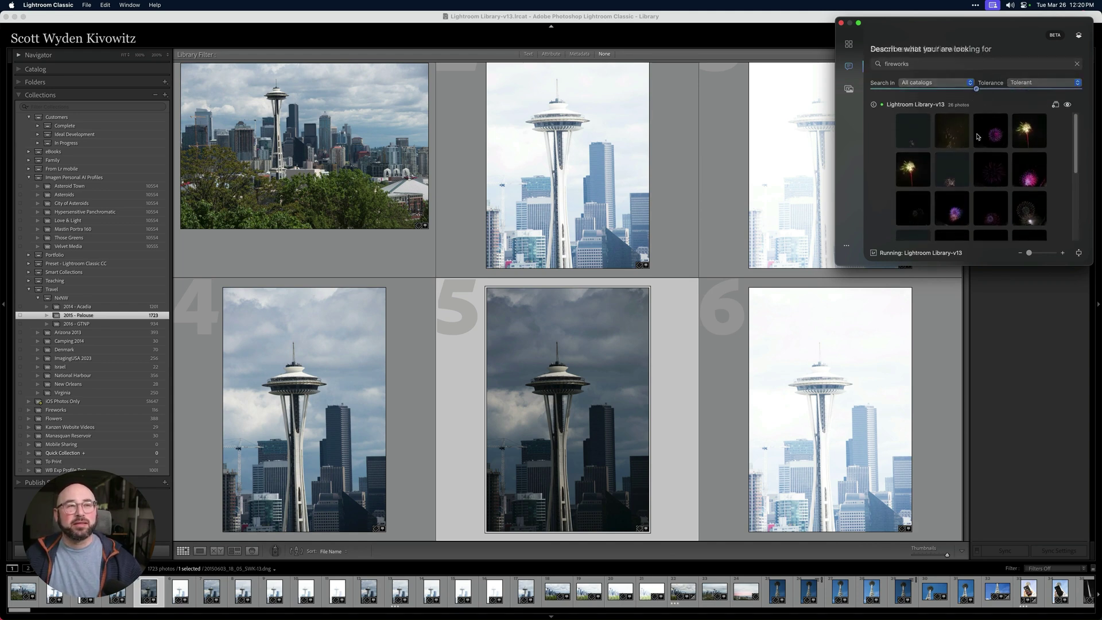
pyautogui.scroll(3, 979, 151)
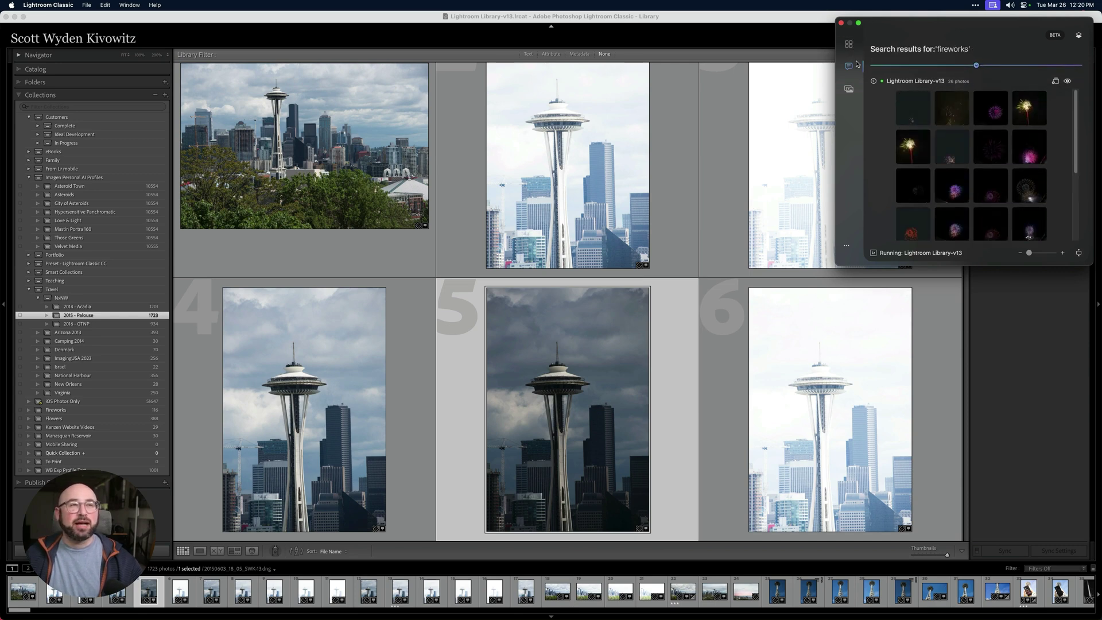
pyautogui.click(850, 86)
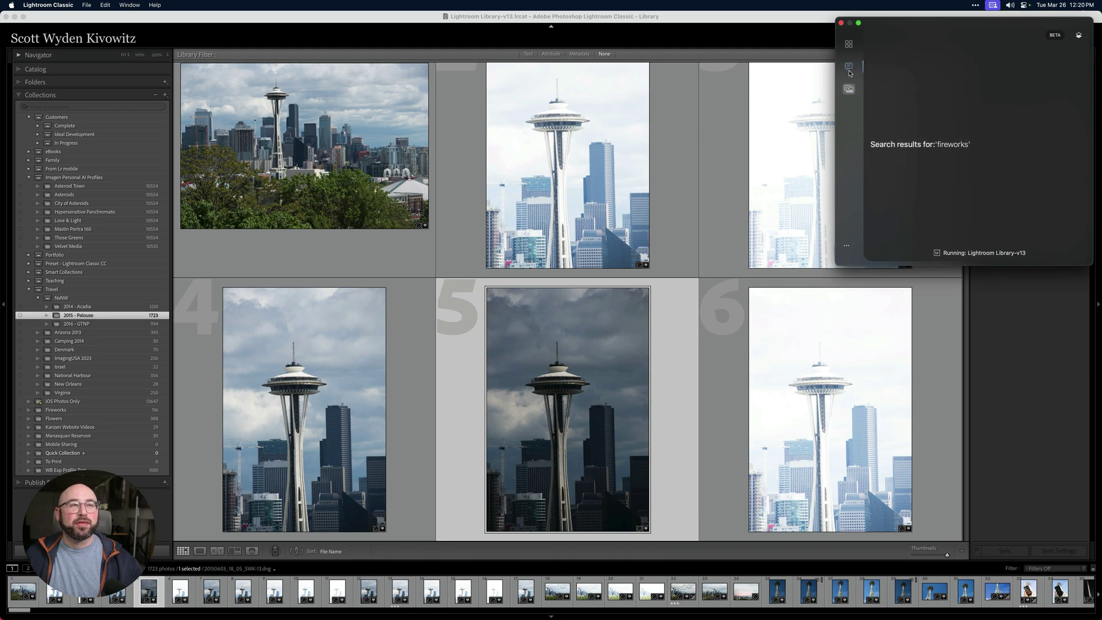
pyautogui.click(848, 45)
# In the prompt search, change the query from 'fireworks' to 'cat'.
pyautogui.click(918, 114)
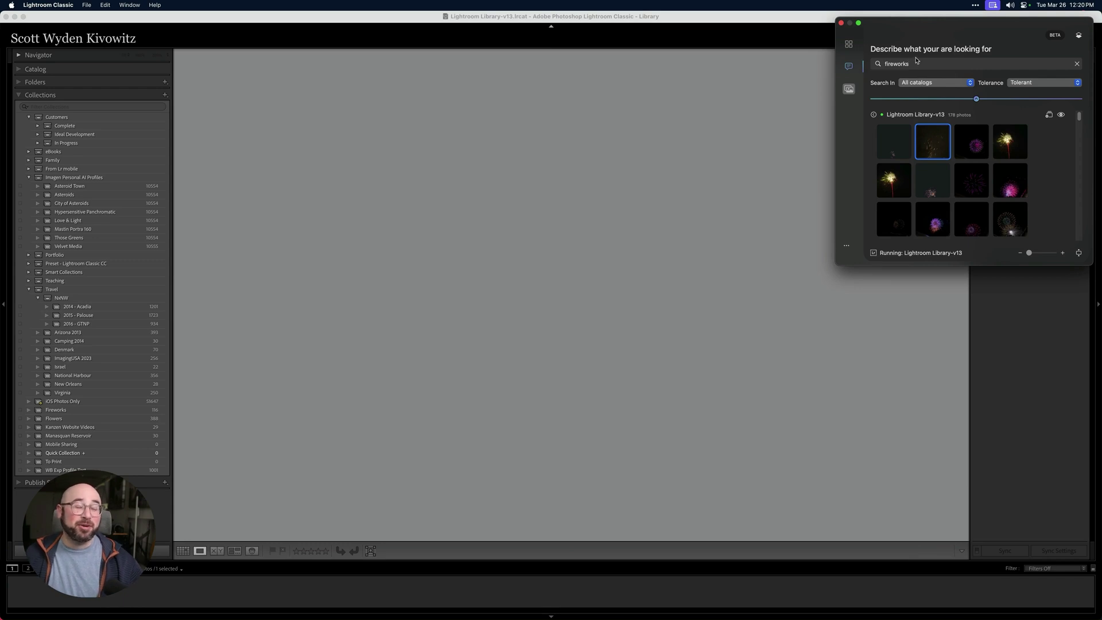
pyautogui.doubleClick(920, 62)
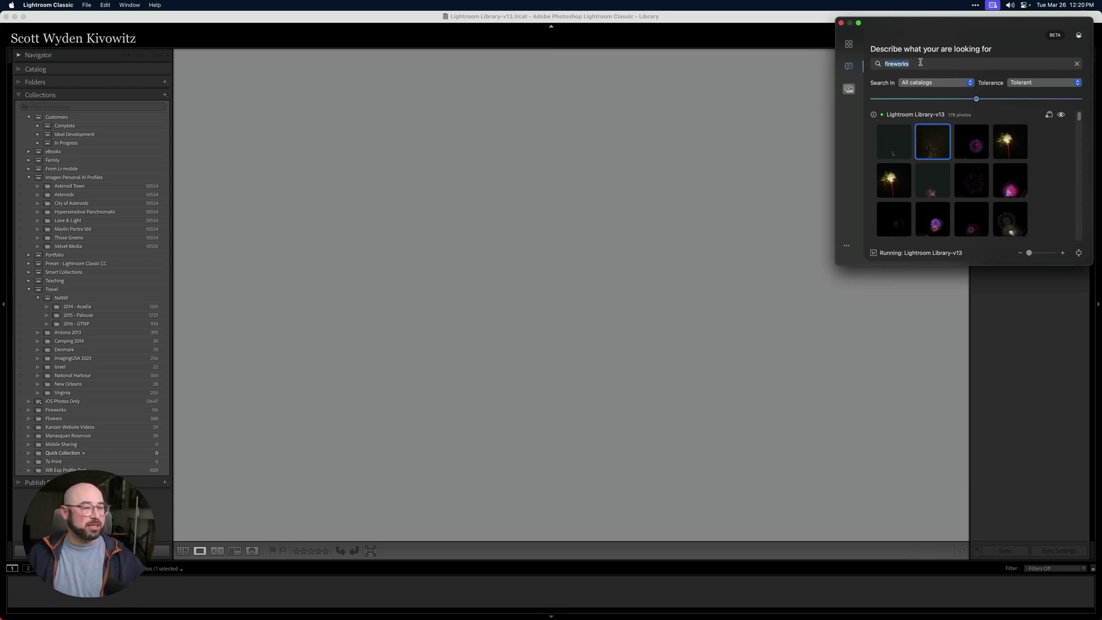
pyautogui.write('cat')
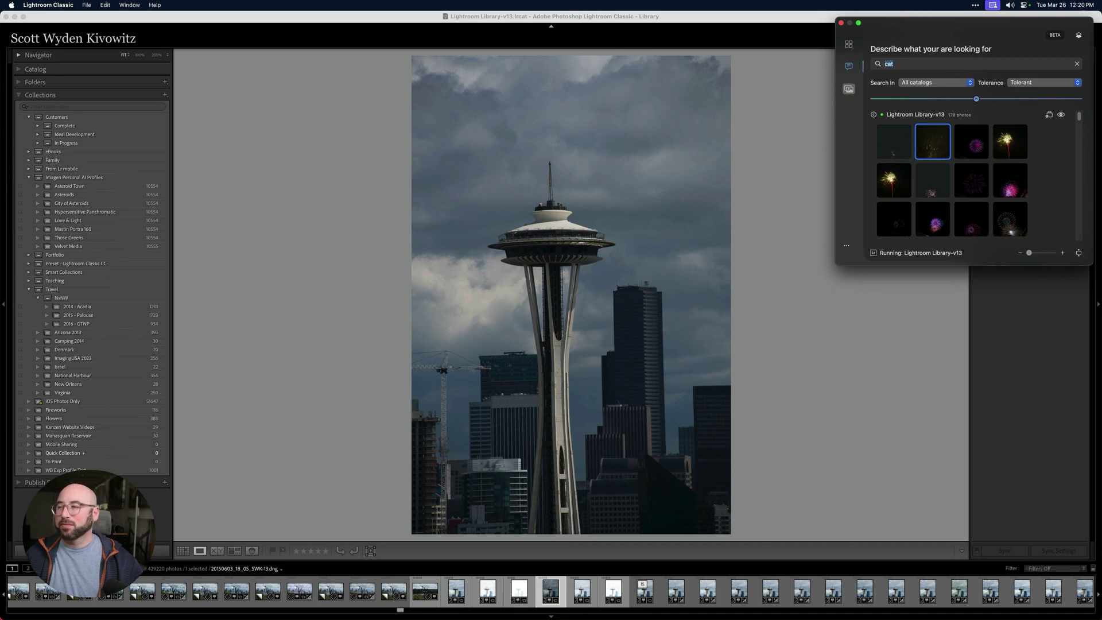
# Scroll through the cat results, then set the matching tolerance to Close.
pyautogui.click(919, 79)
pyautogui.scroll(-1, 1063, 185)
pyautogui.scroll(-5, 1063, 185)
pyautogui.scroll(-5, 1064, 185)
pyautogui.scroll(-2, 1063, 184)
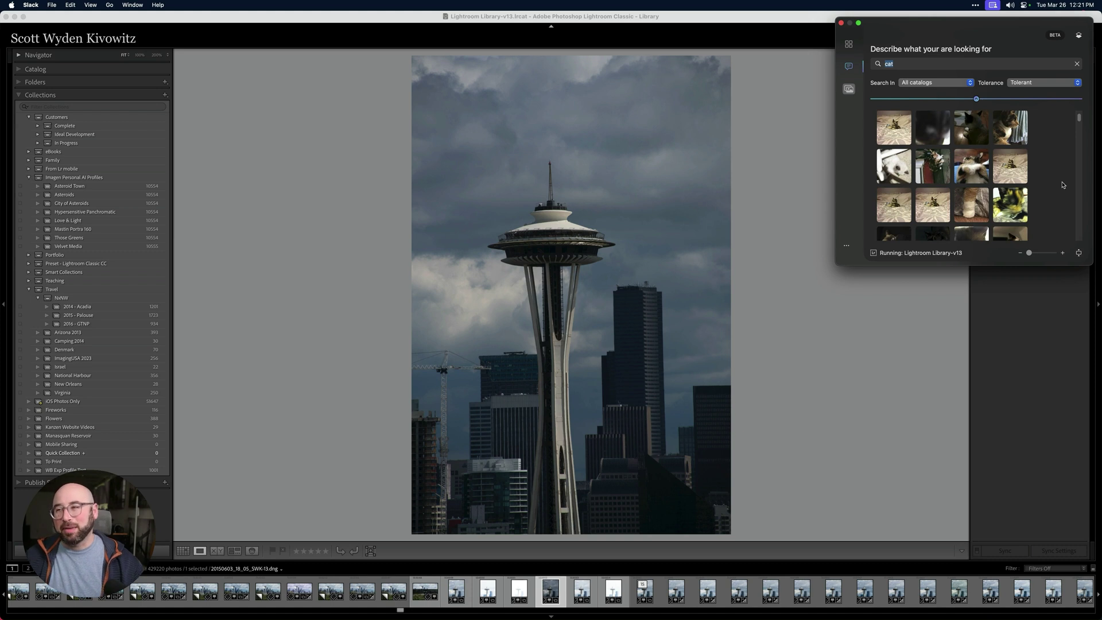
pyautogui.scroll(-5, 1064, 185)
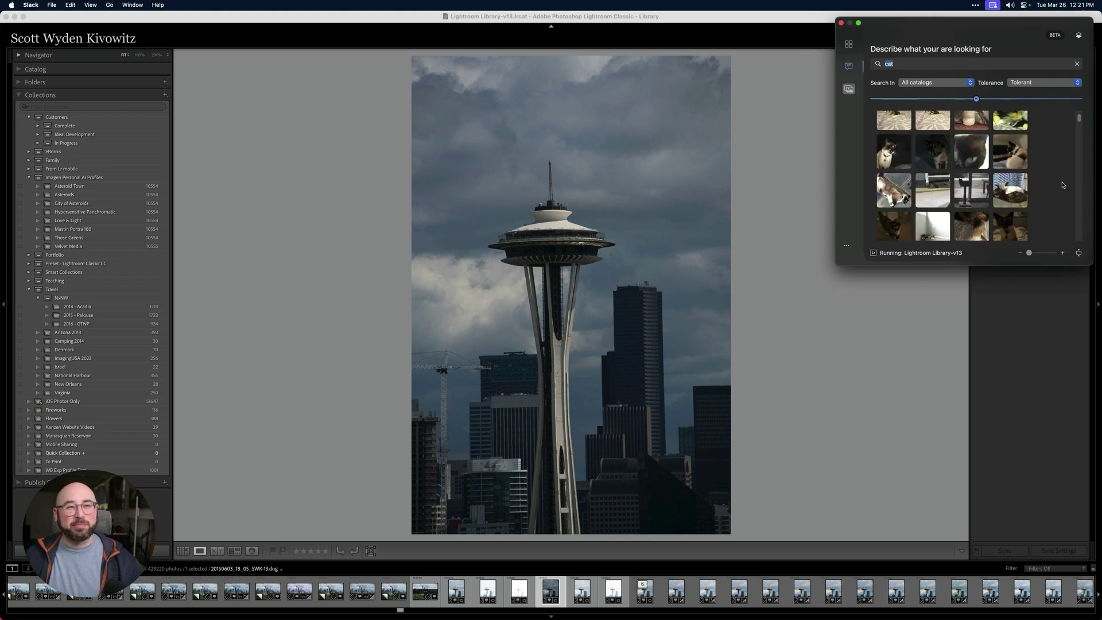
pyautogui.scroll(-5, 1064, 185)
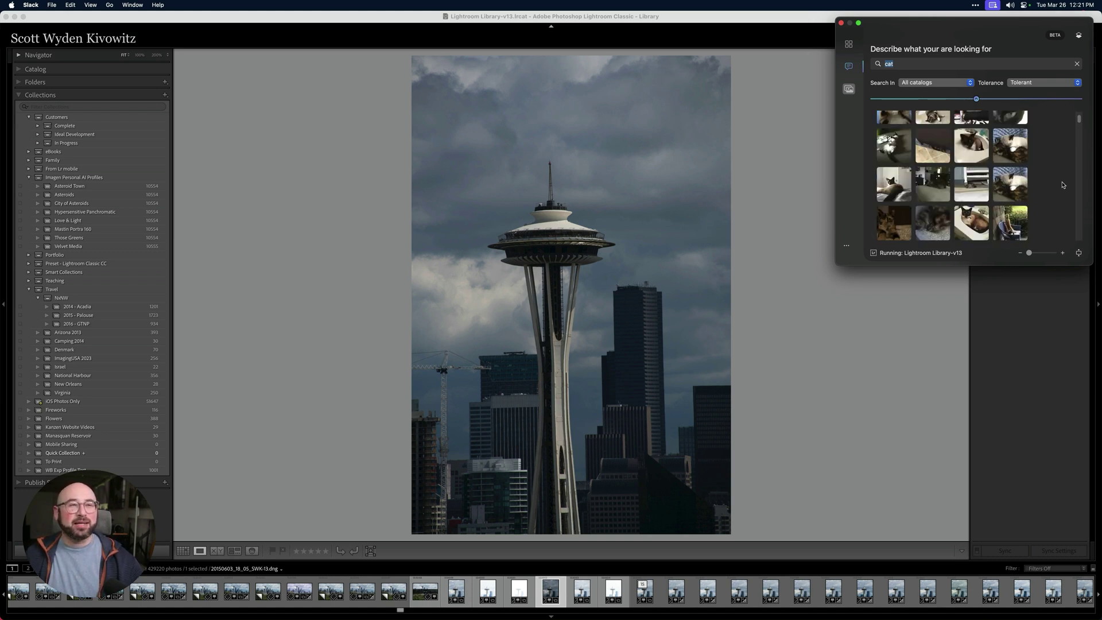
pyautogui.click(1045, 83)
pyautogui.click(1028, 64)
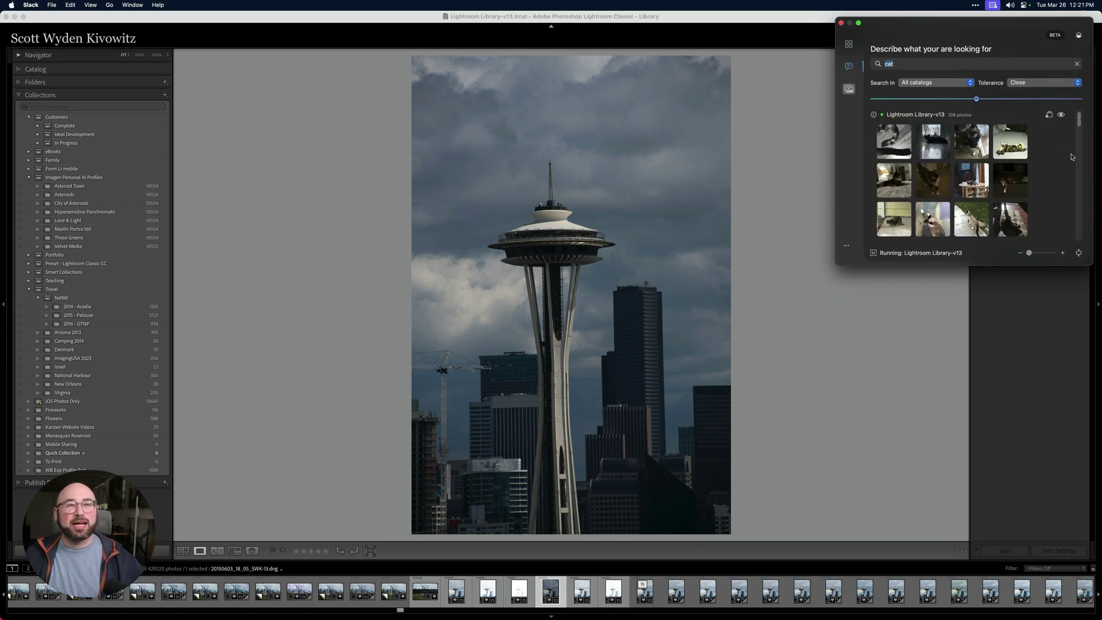
pyautogui.click(898, 62)
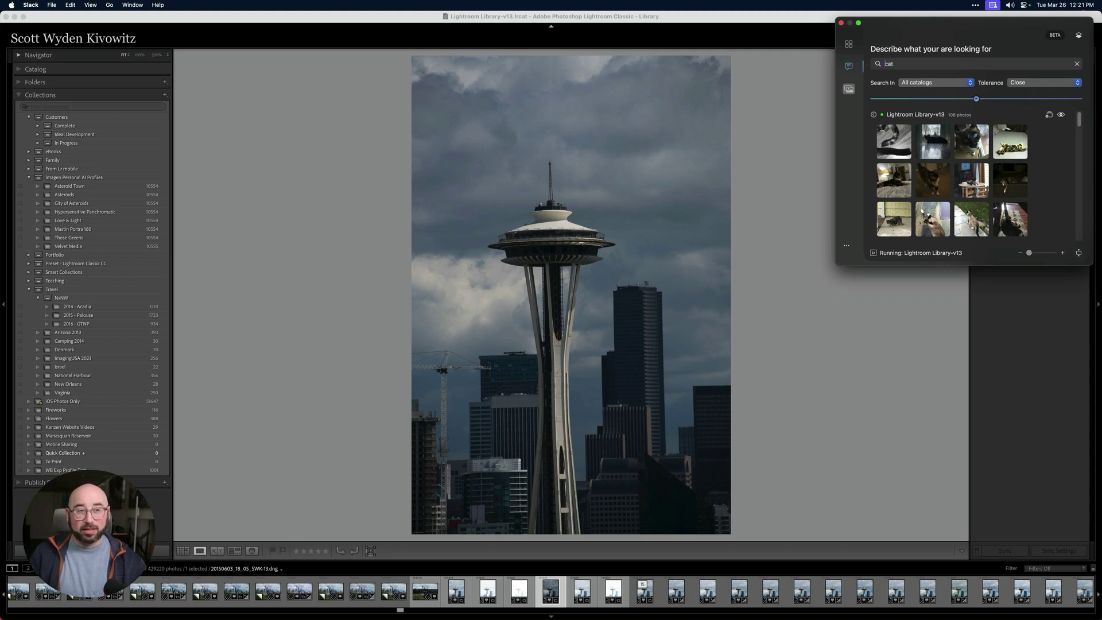
# Search for 'black cat' to get 10 matching photos, then return to the catalog overview.
pyautogui.write('black')
pyautogui.press('Return')
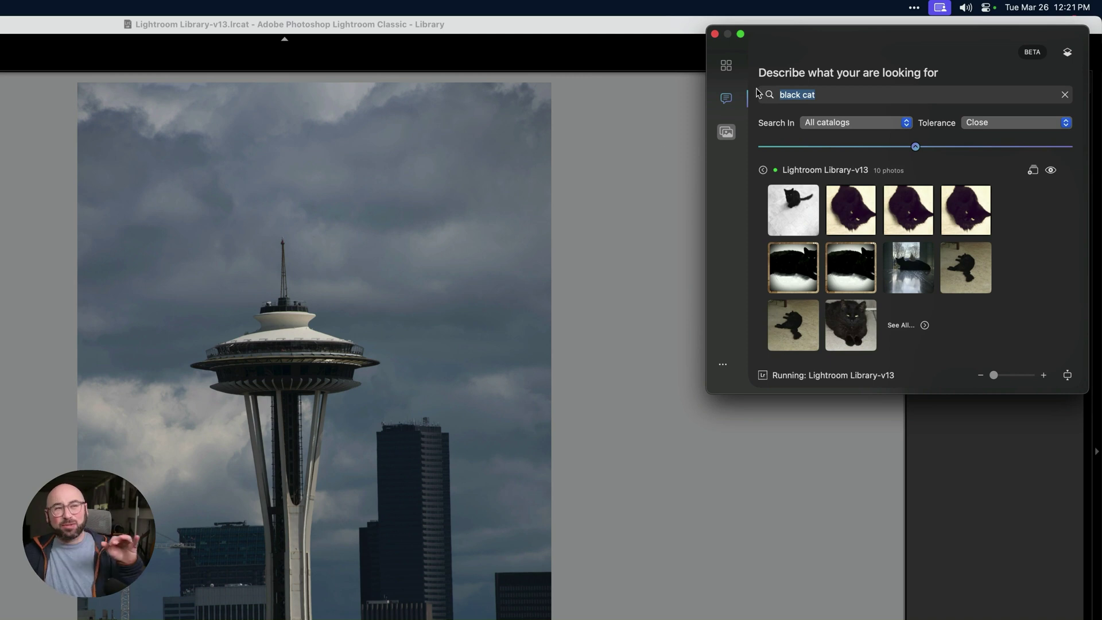
pyautogui.click(727, 66)
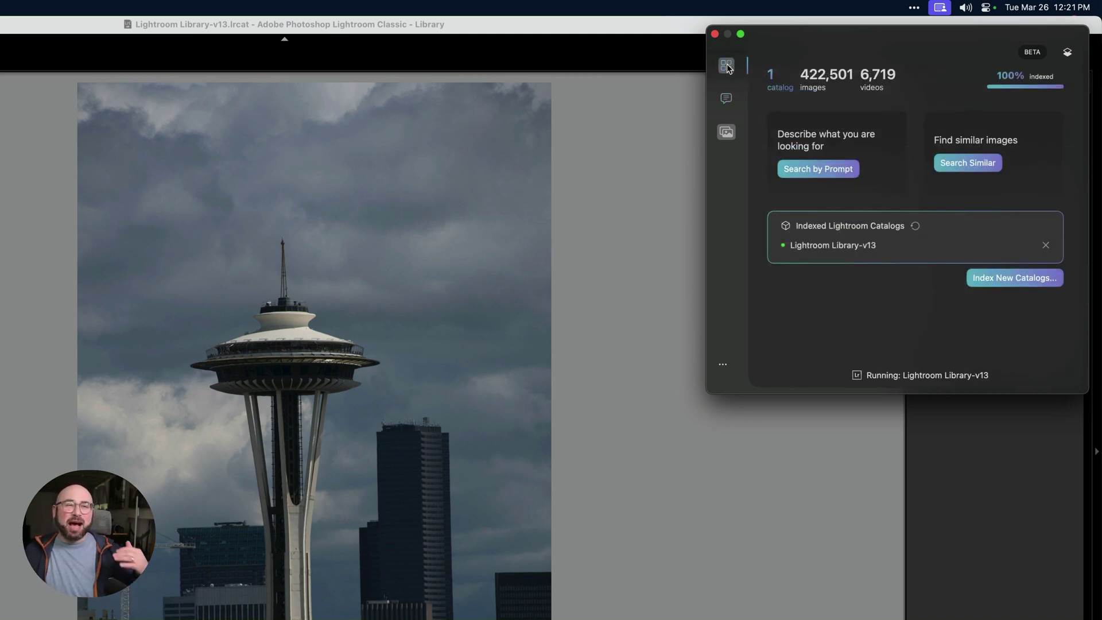